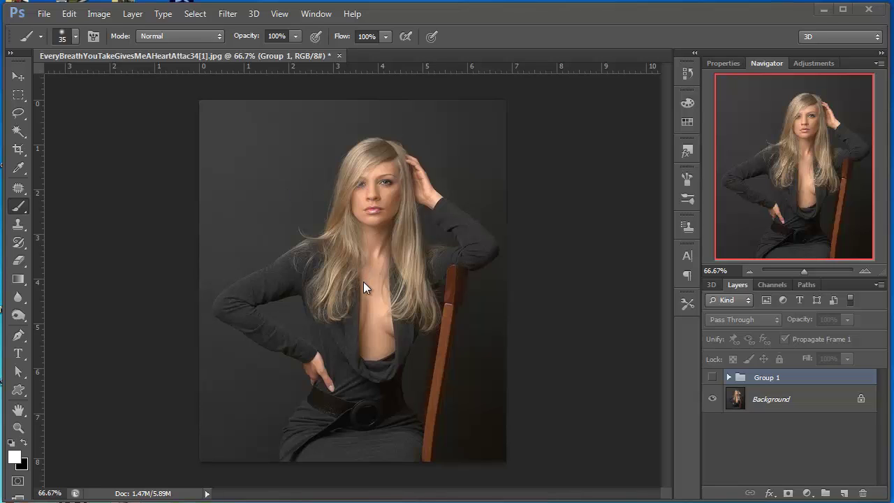
- Toggle the visibility of Group 1 to preview its curtain effect, and delete the group
left_click(712, 379)
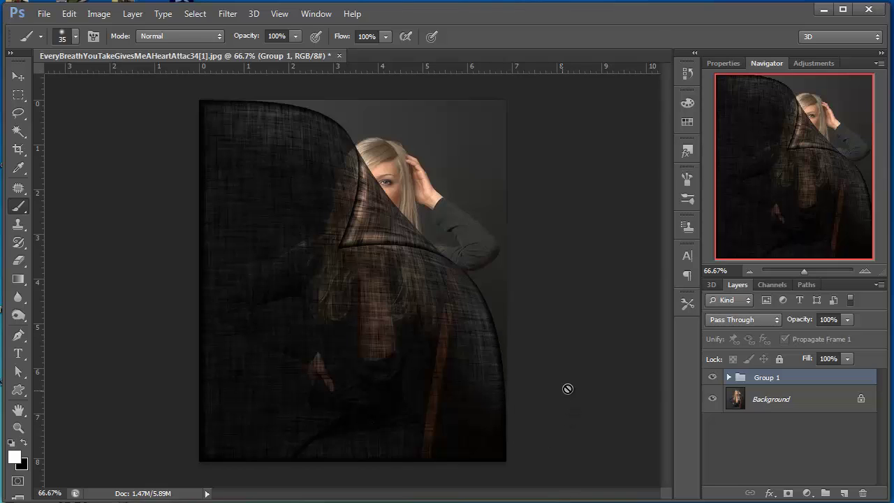
left_click(712, 377)
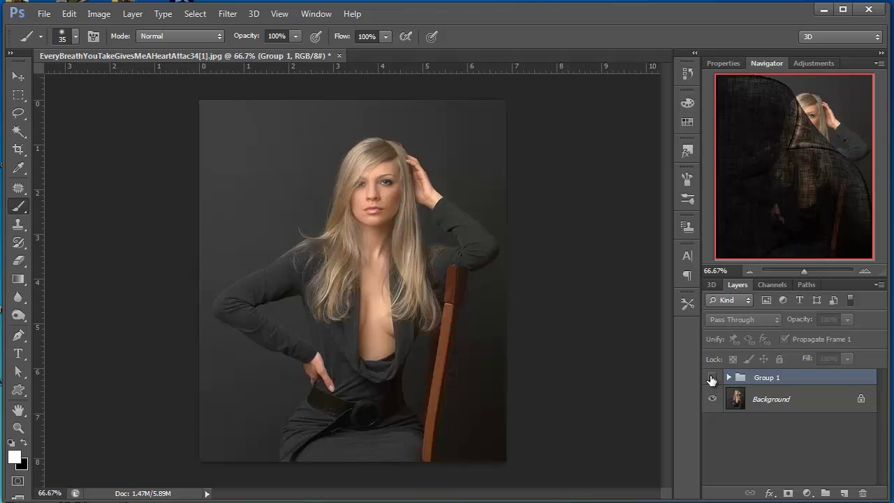
key("Delete")
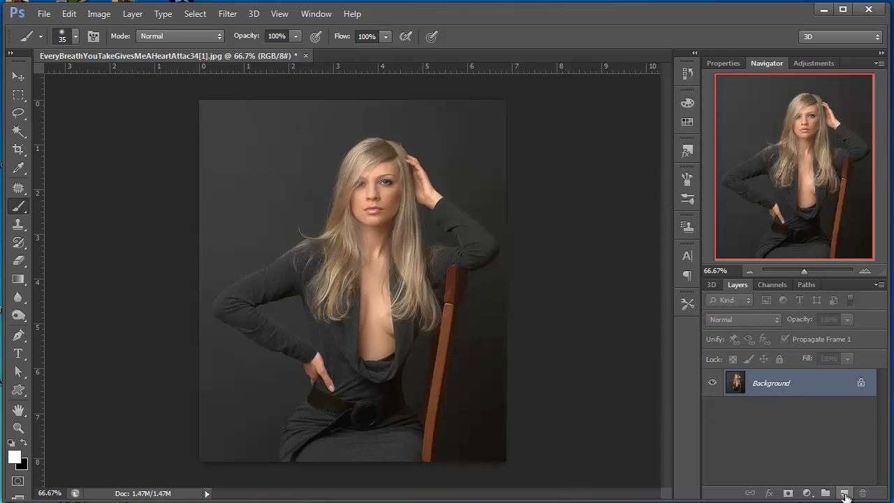
- Add a new layer above the background photo and fill it entirely with white
left_click(844, 494)
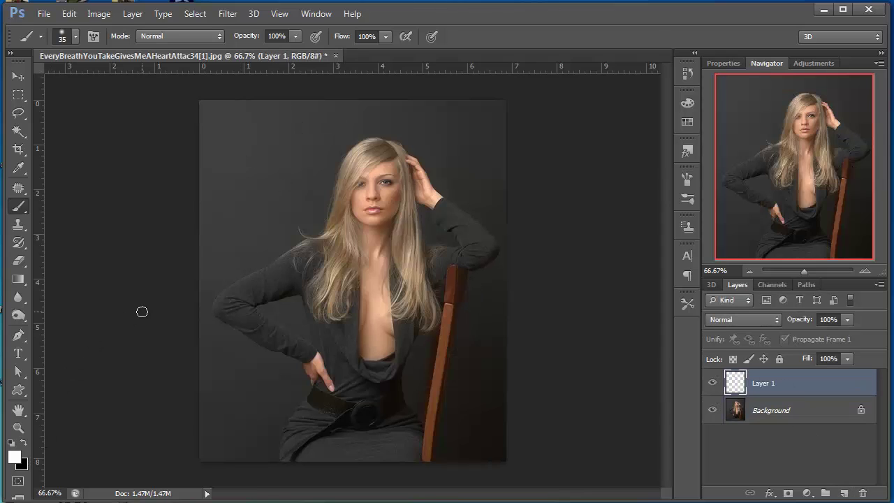
key("ctrl+a")
key("alt+BackSpace")
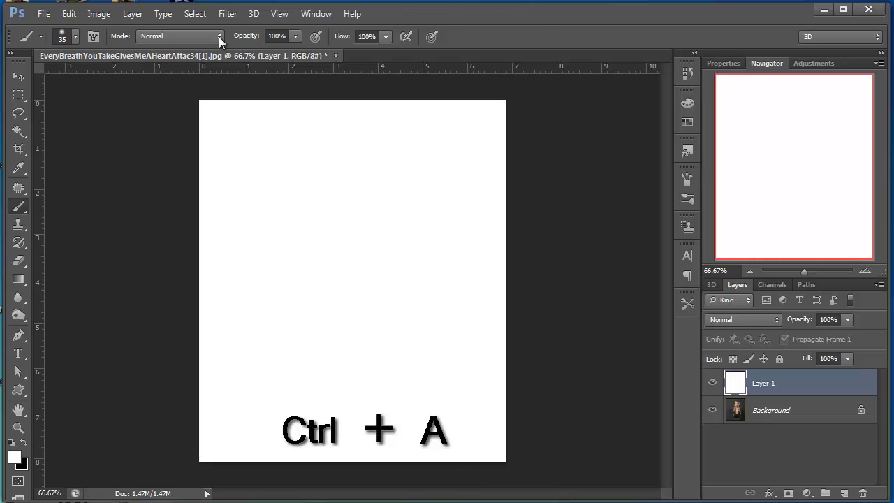
- Apply monochromatic Add Noise to the white layer with an amount of 75% and uniform distribution
left_click(228, 13)
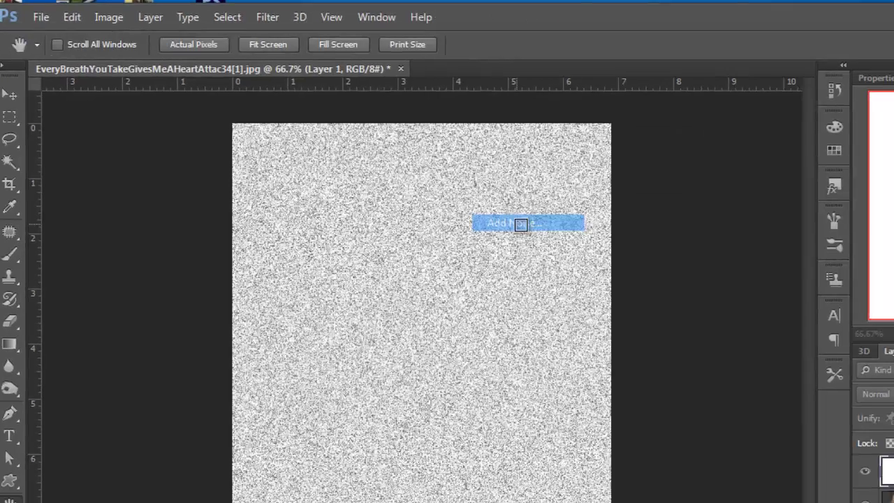
left_click(520, 223)
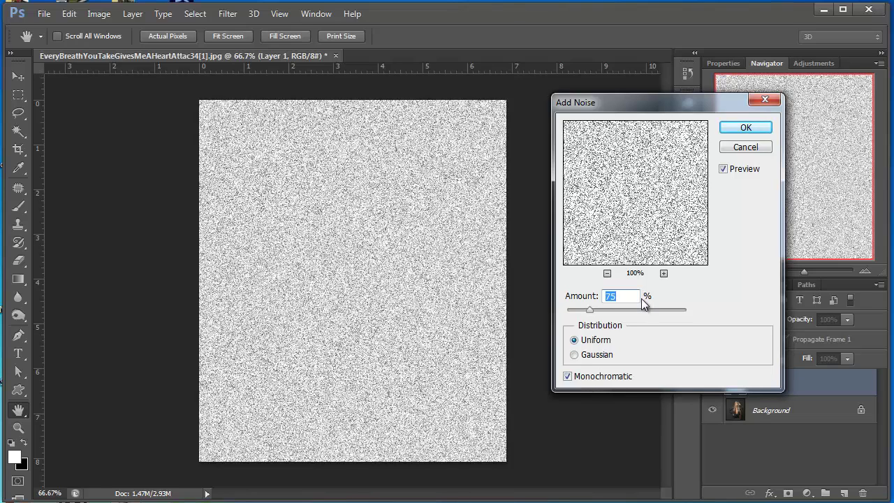
left_click(745, 128)
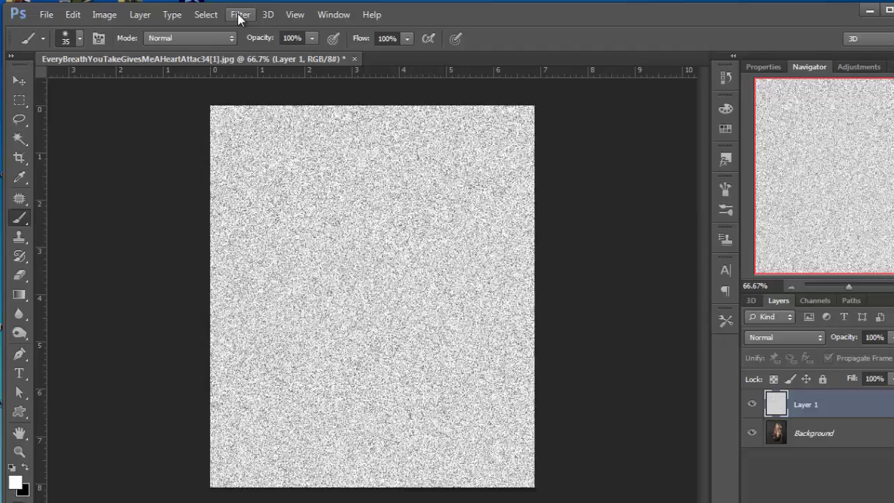
- Apply the Water Paper sketch filter to the noise layer with fiber length 41, brightness 31 and contrast 75
left_click(228, 14)
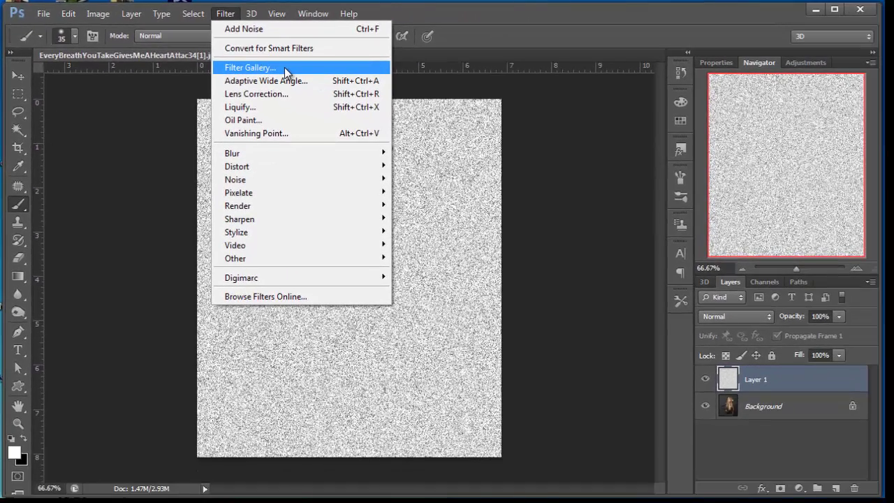
left_click(284, 67)
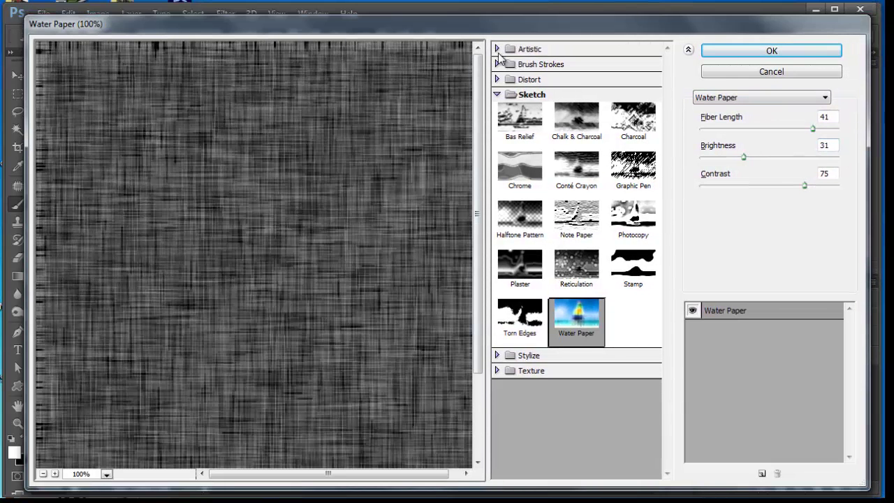
left_click(498, 98)
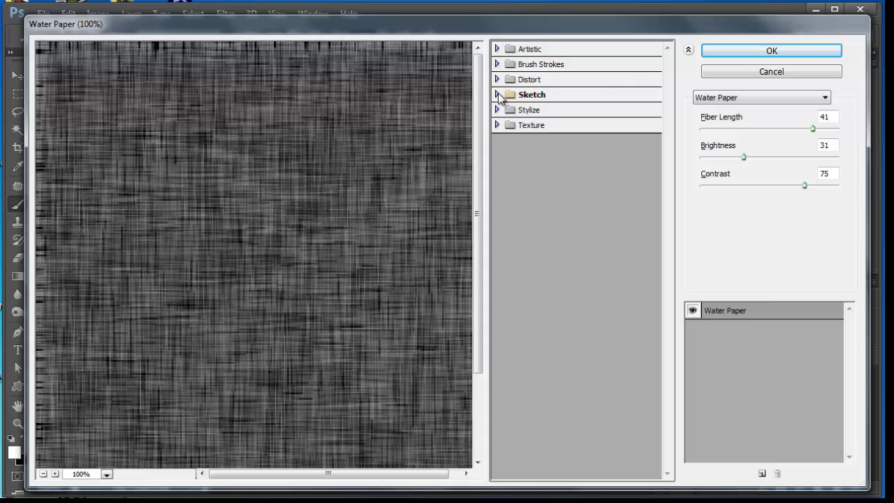
left_click(498, 96)
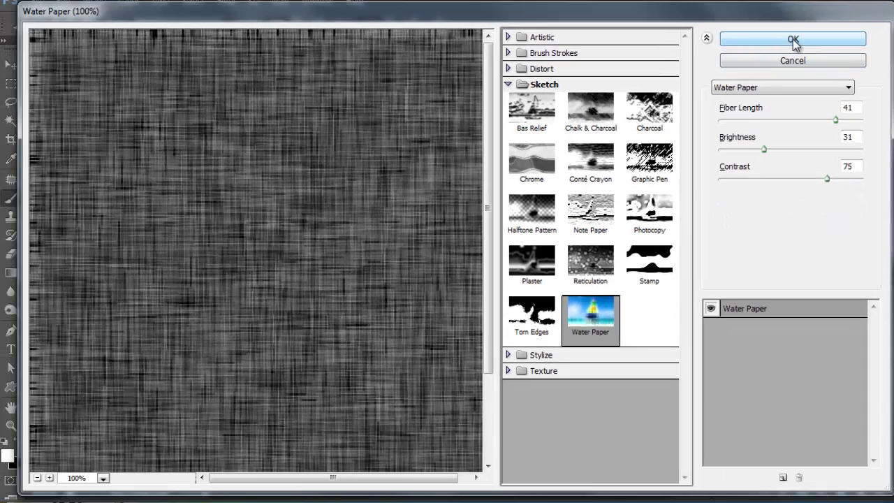
left_click(706, 73)
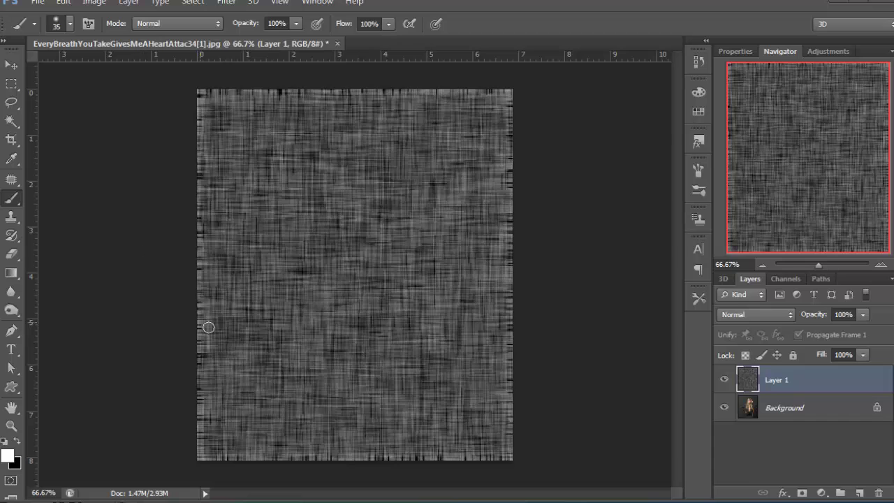
- Select the whole fabric-texture layer and turn the selection into a 15-pixel border
key("ctrl+a")
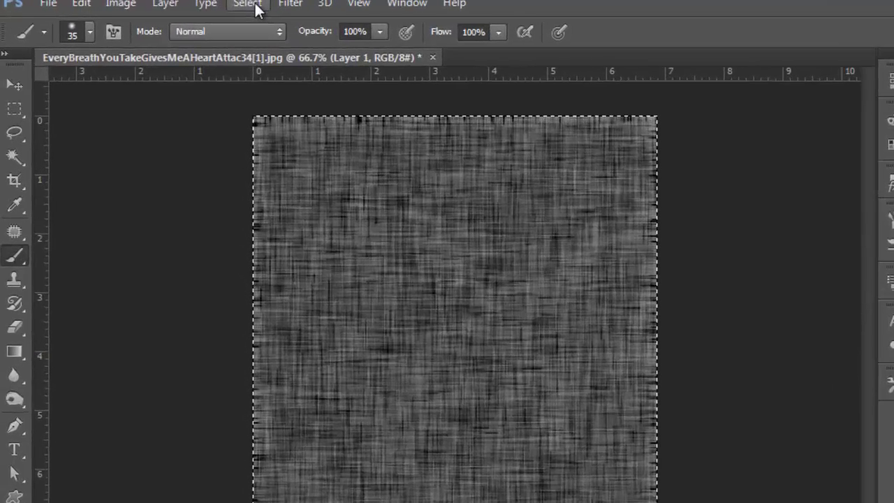
left_click(194, 3)
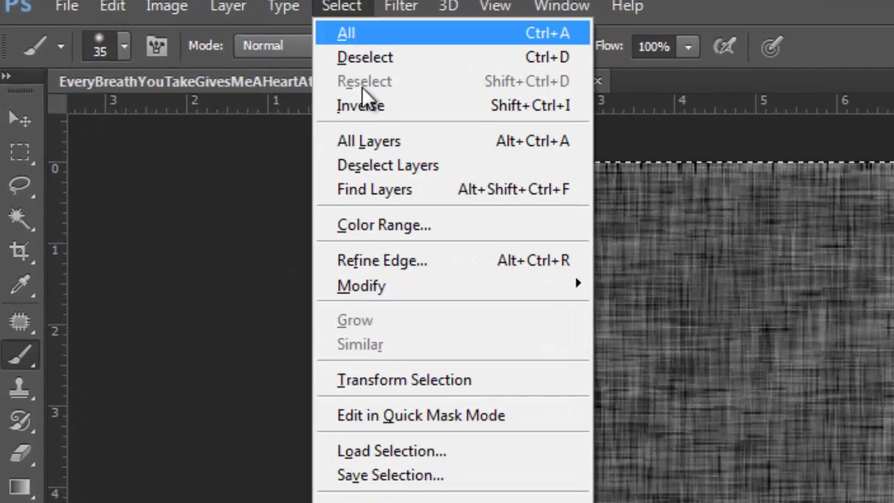
mouse_move(373, 271)
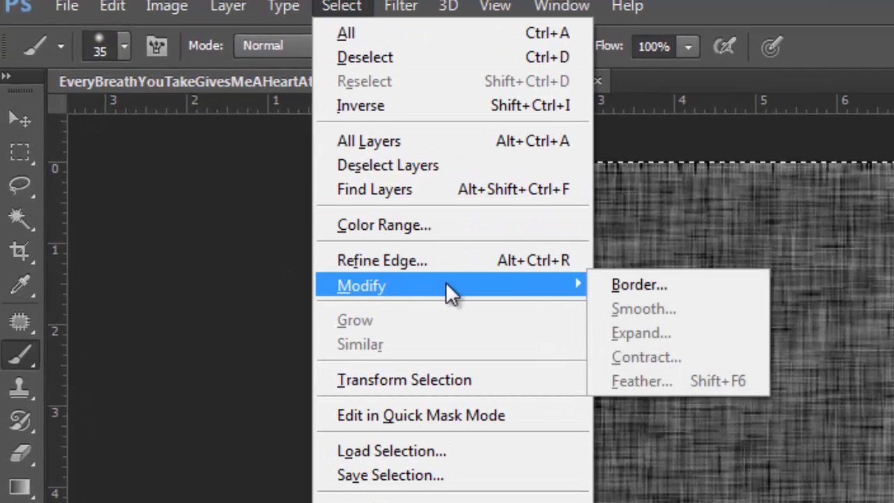
left_click(627, 284)
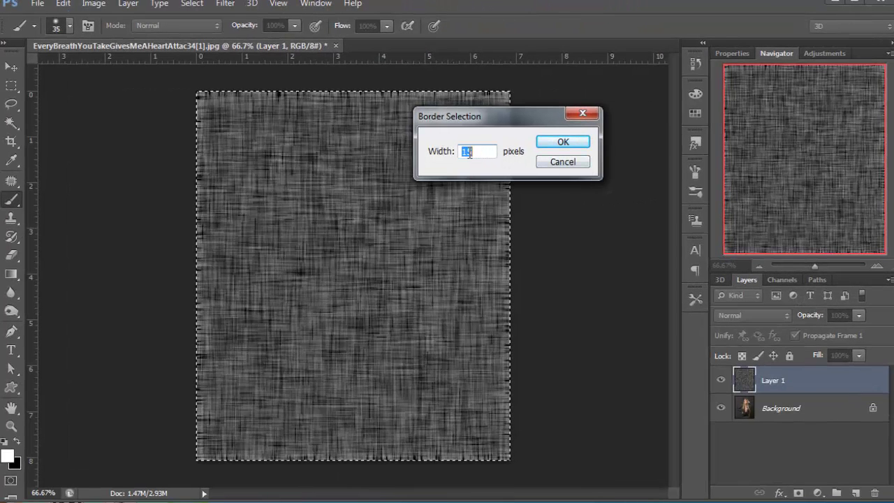
left_click(564, 144)
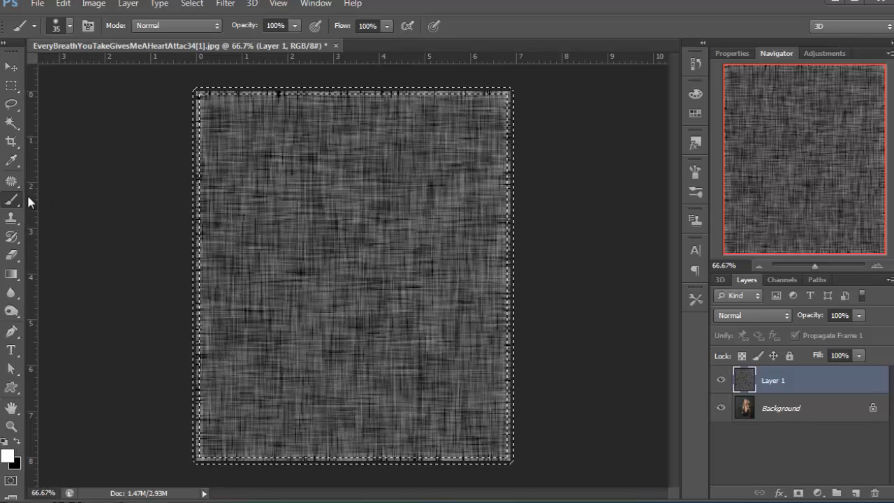
- Paint the selected border black on all four sides with a size 70 brush, and deselect
left_click(17, 441)
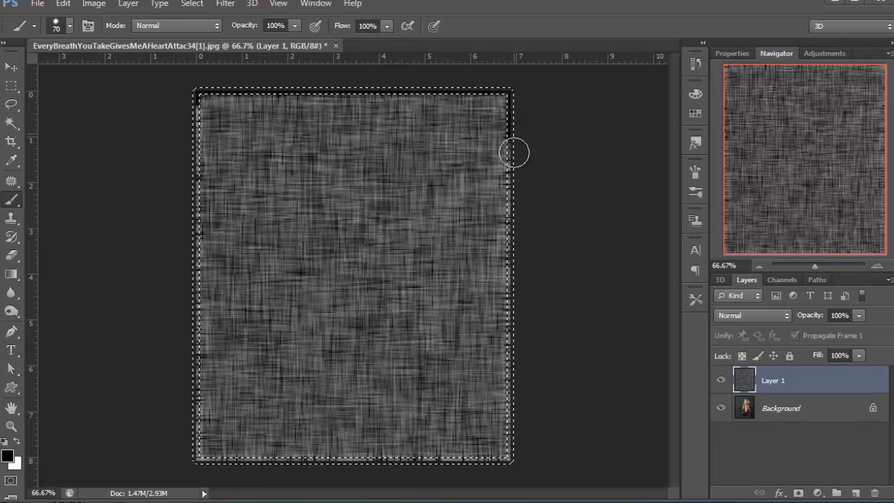
left_click_drag(512, 265, 507, 368)
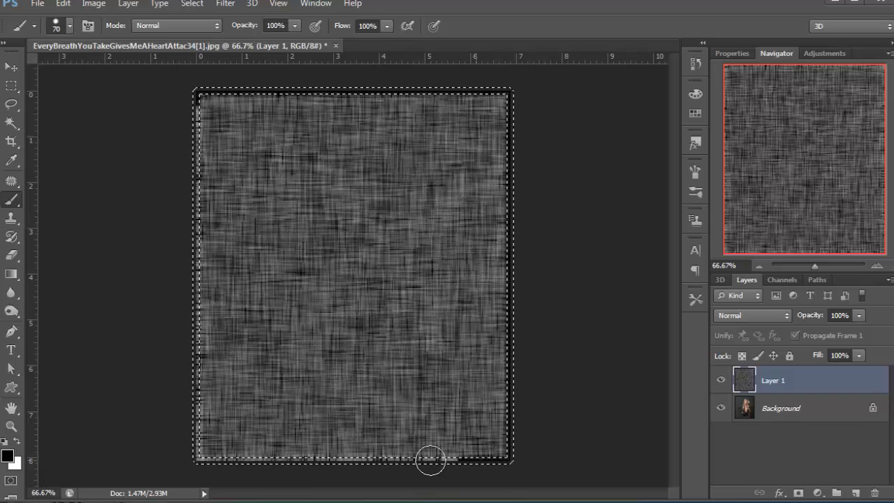
mouse_move(202, 463)
left_mouse_down()
mouse_move(194, 98)
mouse_move(505, 94)
left_mouse_up()
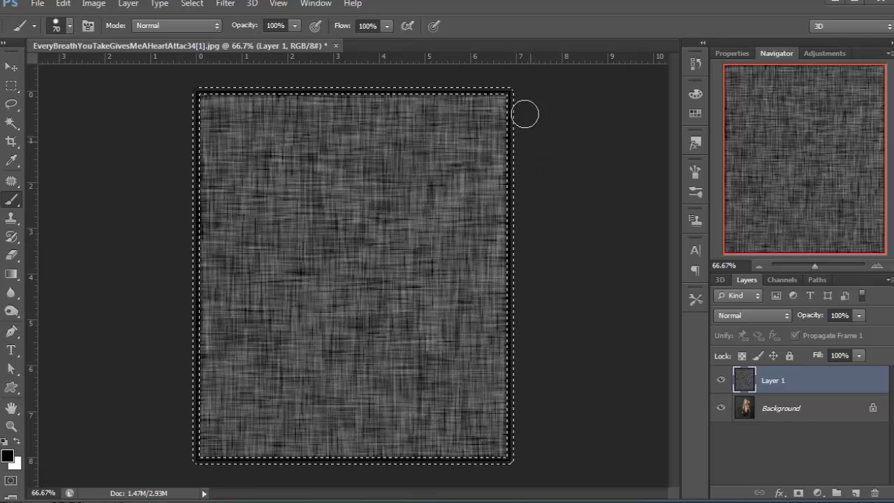
left_click_drag(519, 403, 512, 450)
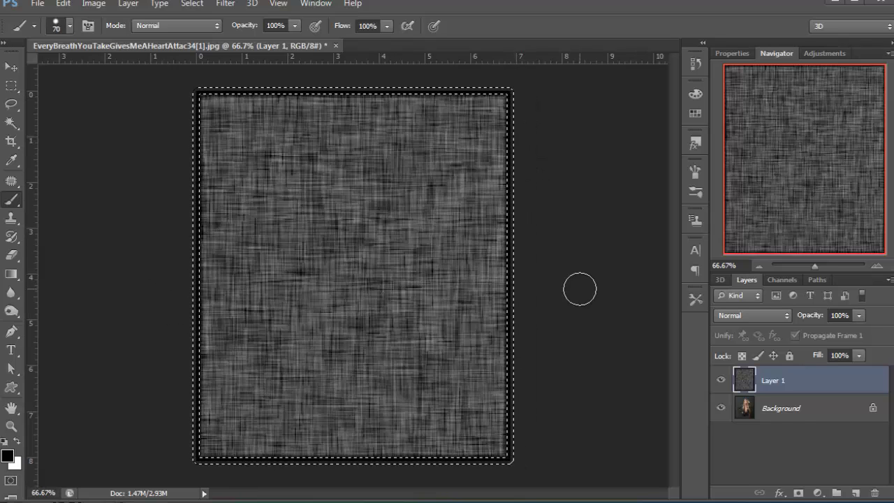
key("ctrl+d")
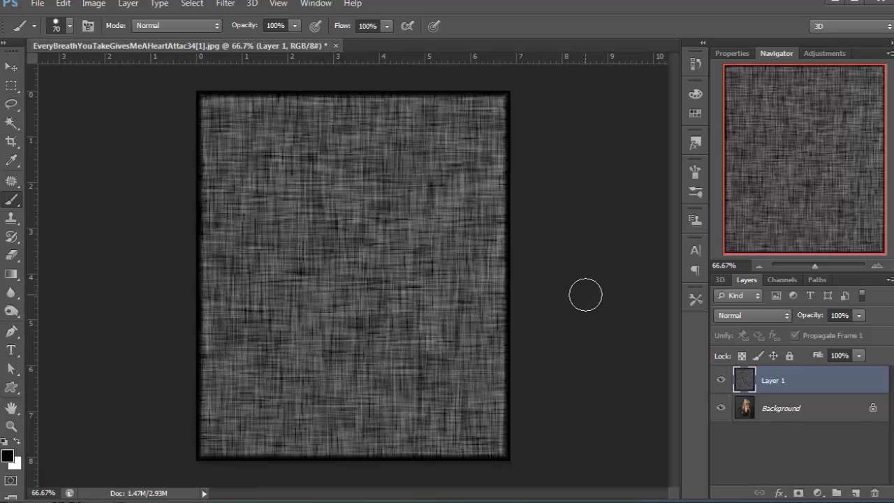
- Set the fabric-texture layer's blend mode to Multiply and its opacity to 87%
left_click(788, 315)
left_click(765, 7)
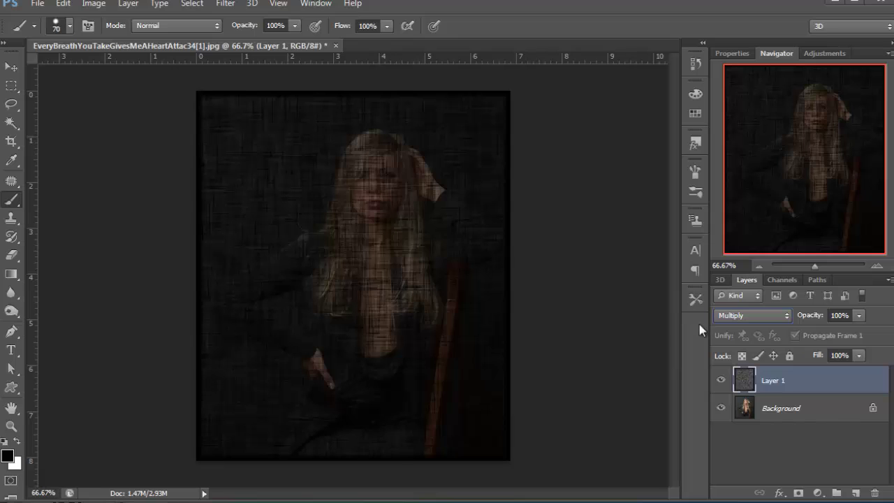
mouse_move(813, 322)
left_mouse_down()
mouse_move(787, 320)
mouse_move(804, 320)
left_mouse_up()
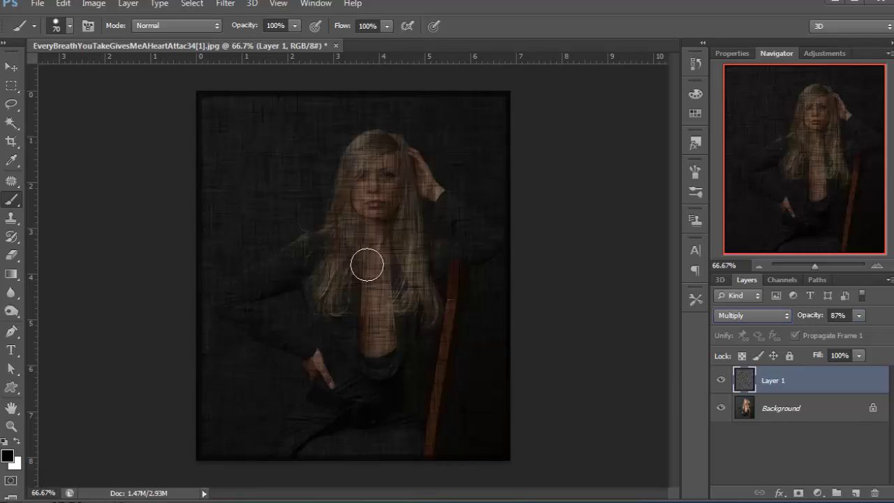
- Warp the fabric-texture layer by folding its upper-right corner in to the woman's chest, apply it, and deselect
key("ctrl+a")
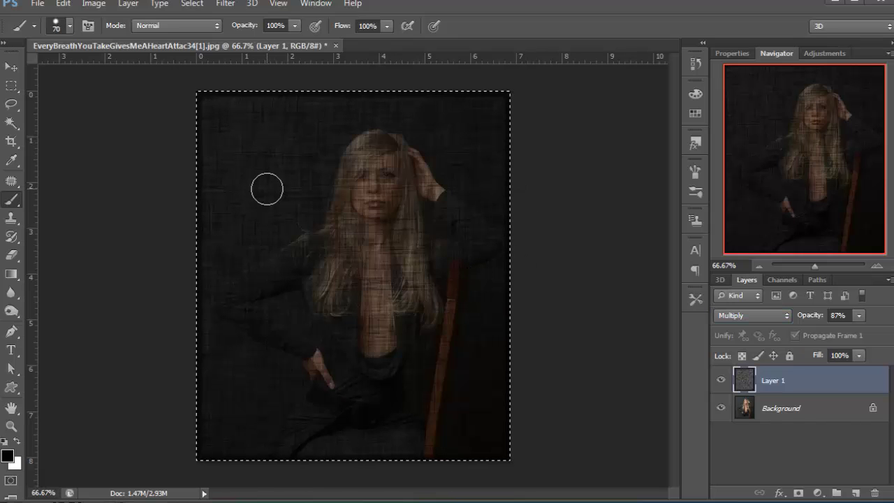
key("ctrl+t")
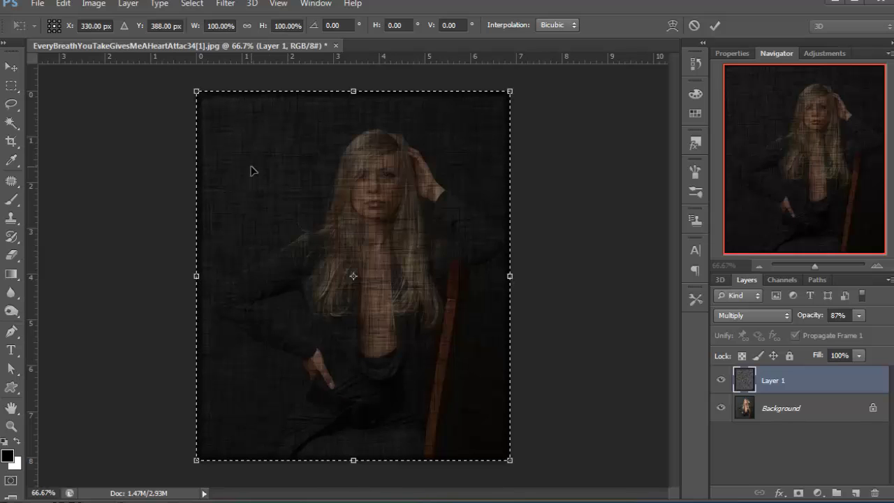
right_click(288, 171)
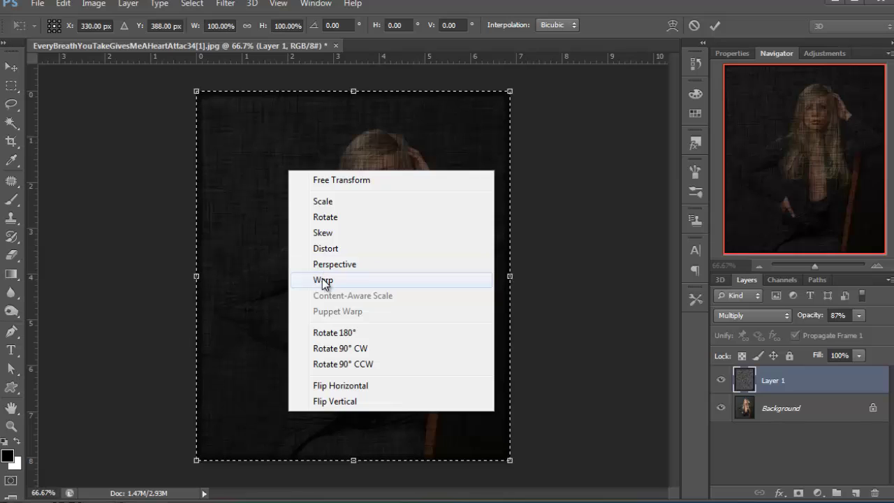
left_click(322, 281)
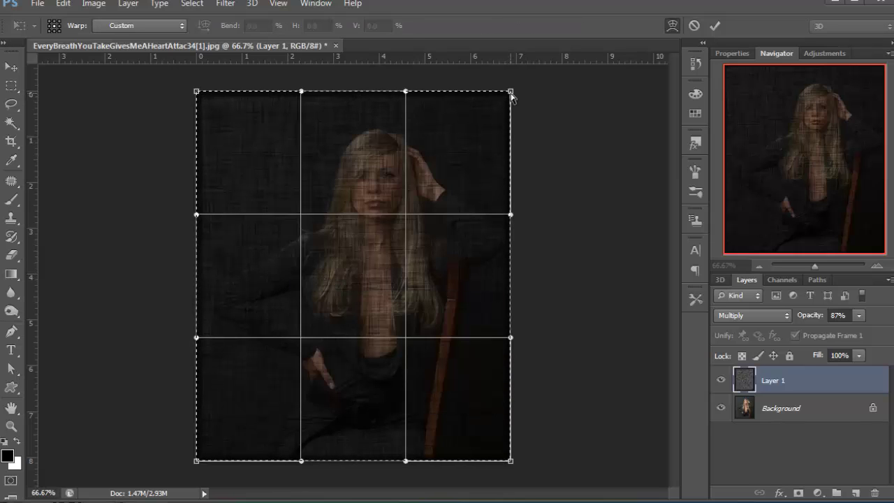
left_click_drag(511, 95, 375, 263)
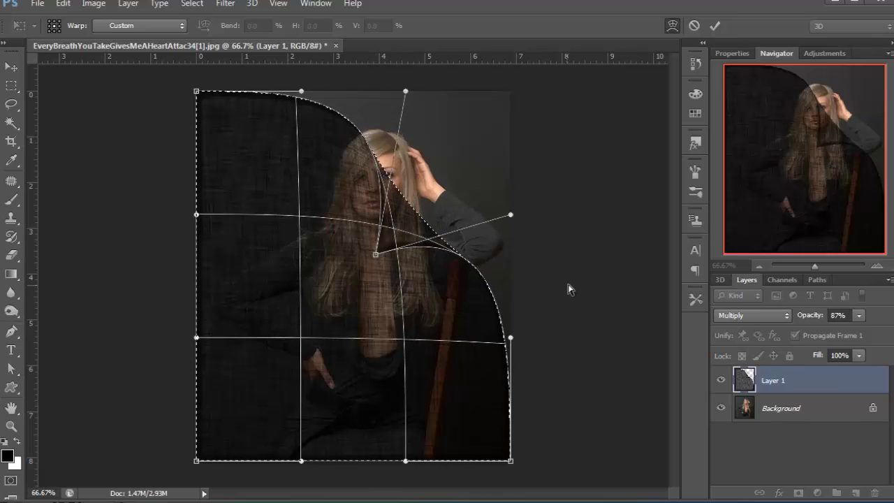
key("Return")
key("b")
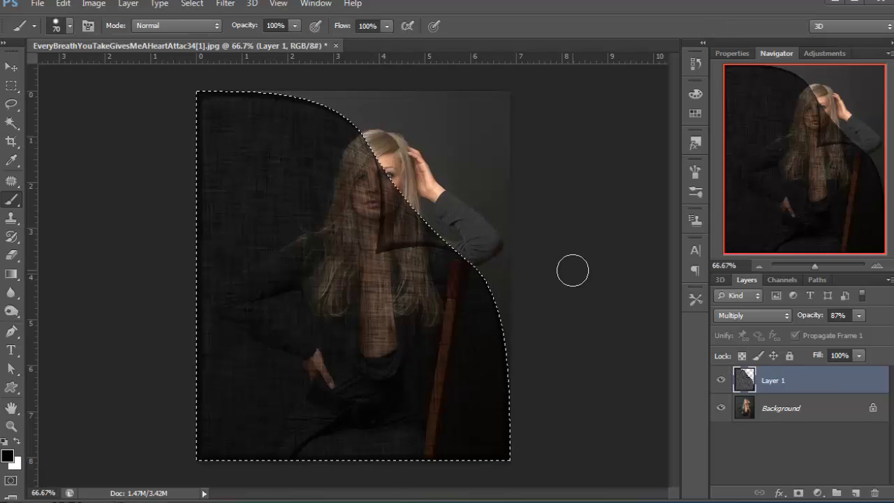
key("ctrl+d")
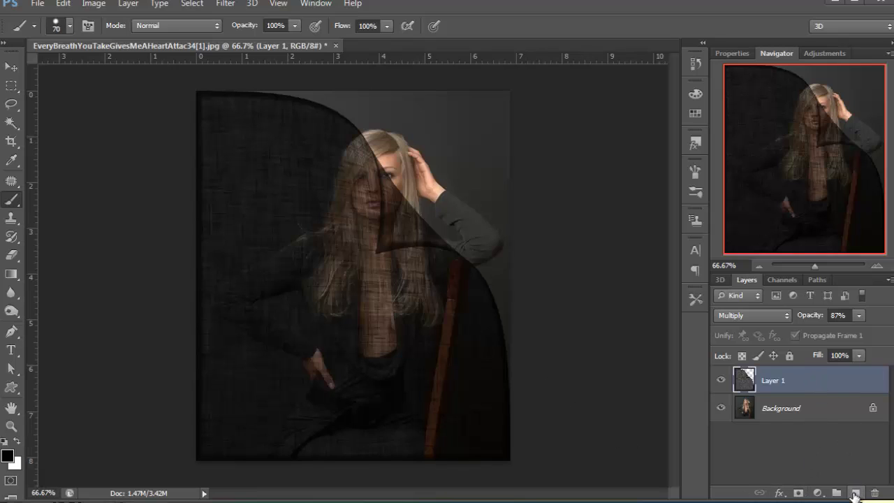
- Rename the warped fabric layer "curtain" and add a new empty layer directly beneath it
double_click(775, 381)
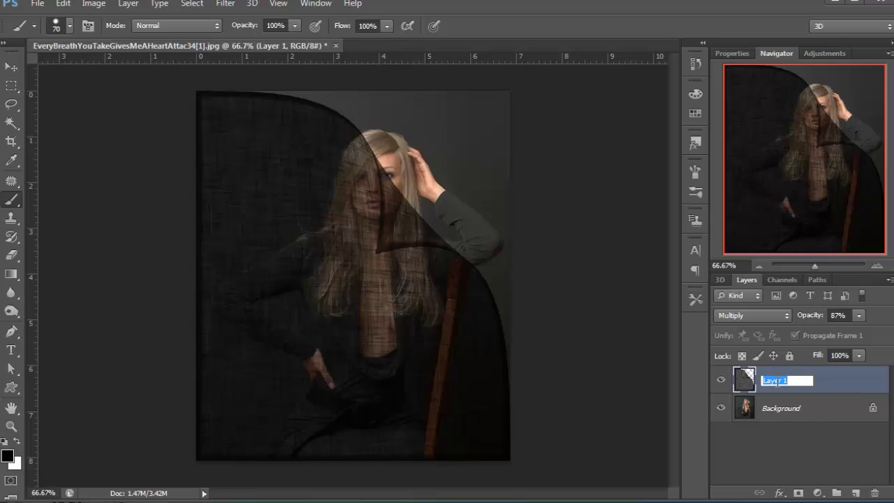
type("curtain")
left_click(858, 464)
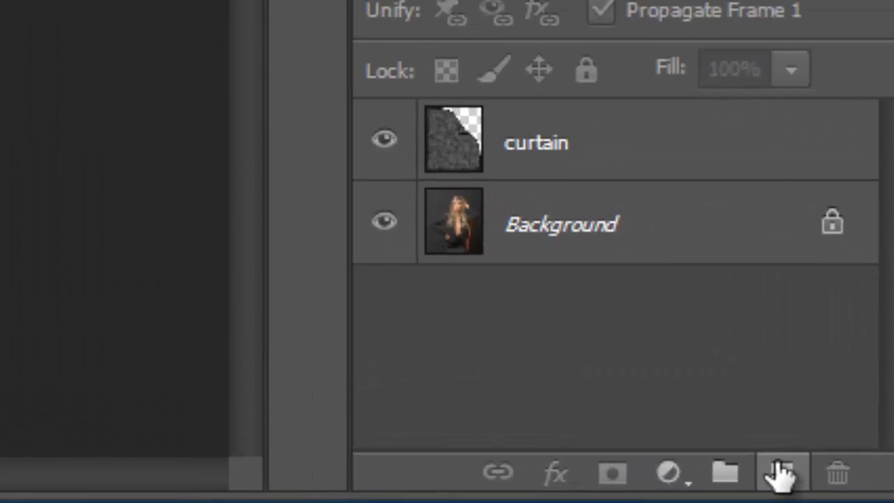
left_click(783, 474)
key("ctrl+bracketleft")
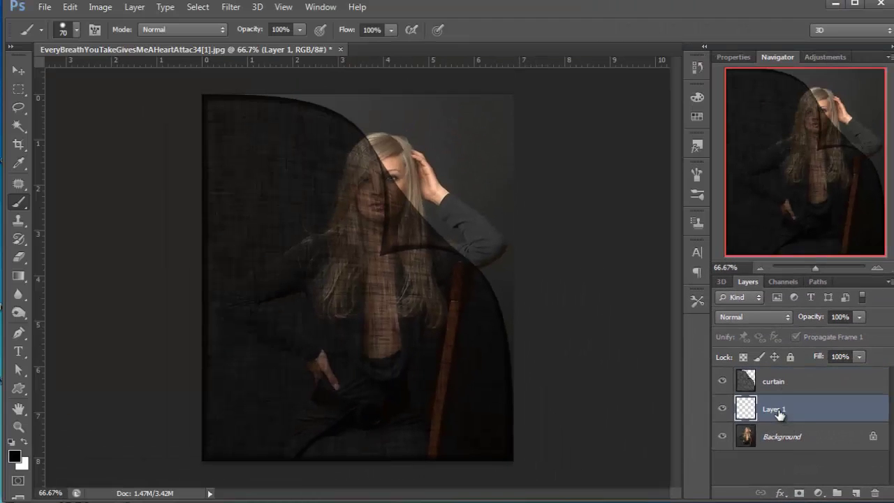
- Rename the new layer "rear depth" and paint a white stroke on it along the curtain's curved edge with a size 70 brush
double_click(775, 410)
type("rear depth")
key("Return")
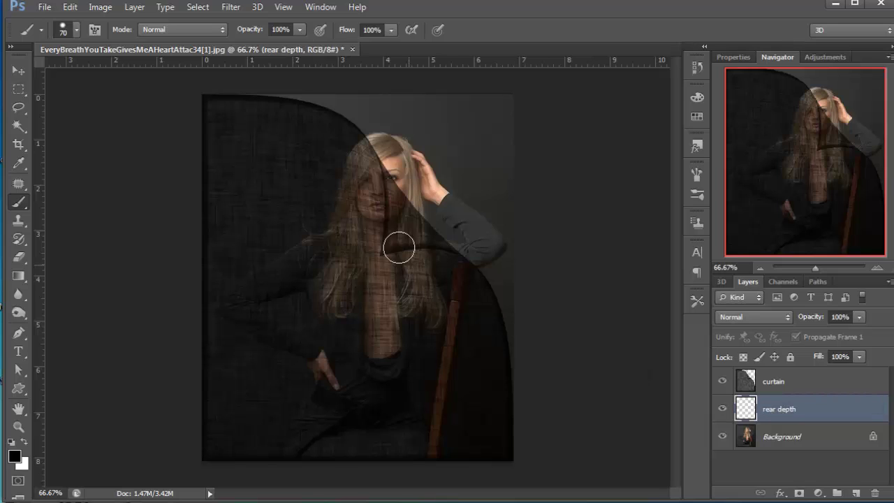
left_click(25, 443)
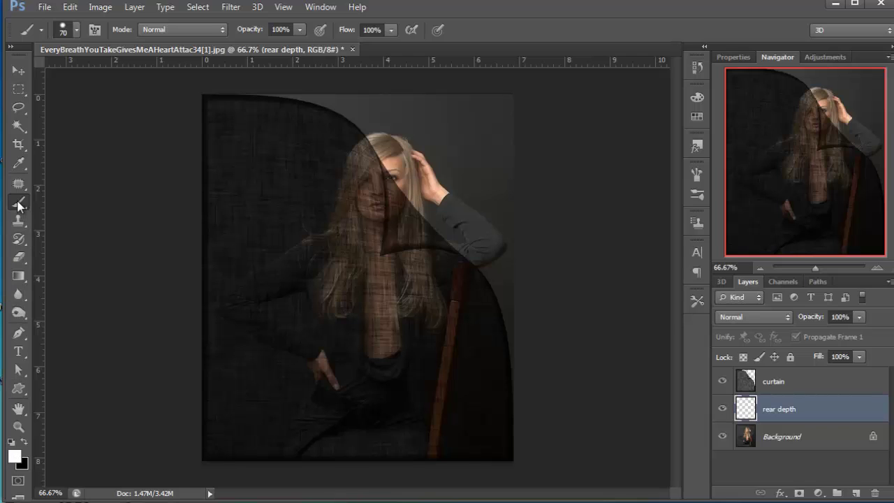
mouse_move(236, 98)
left_mouse_down()
mouse_move(296, 98)
mouse_move(346, 124)
mouse_move(408, 213)
mouse_move(492, 290)
mouse_move(519, 401)
left_mouse_up()
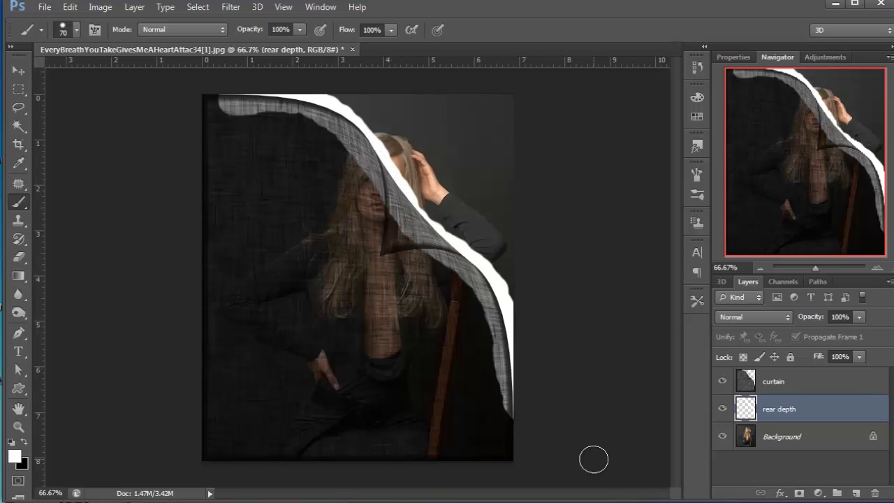
- Soften the white stroke on the rear depth layer with a Gaussian Blur of 40.1 pixels radius
left_click(231, 7)
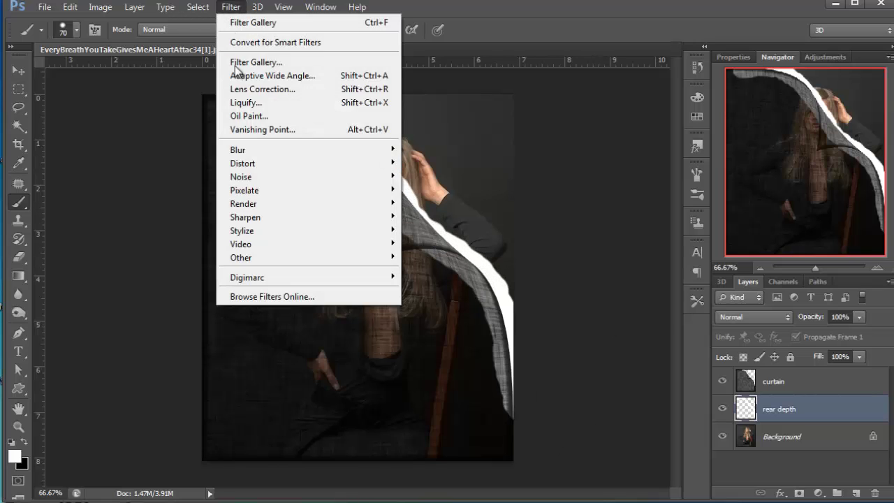
mouse_move(253, 153)
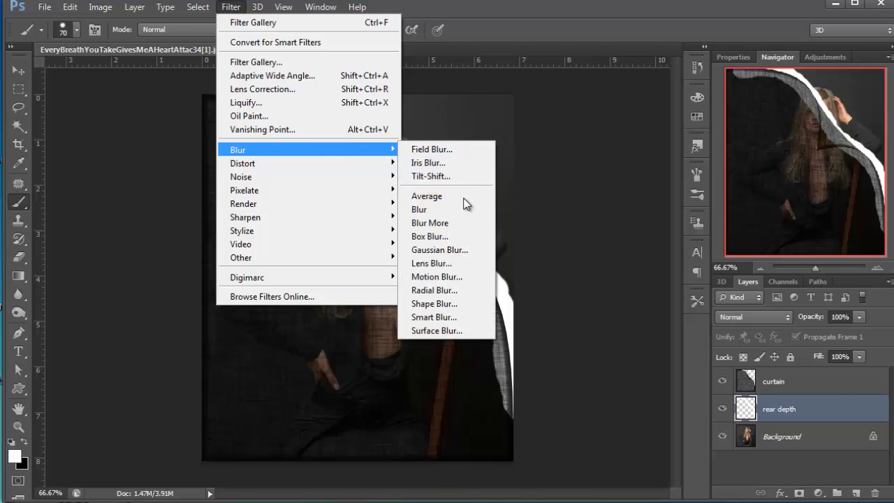
left_click(461, 250)
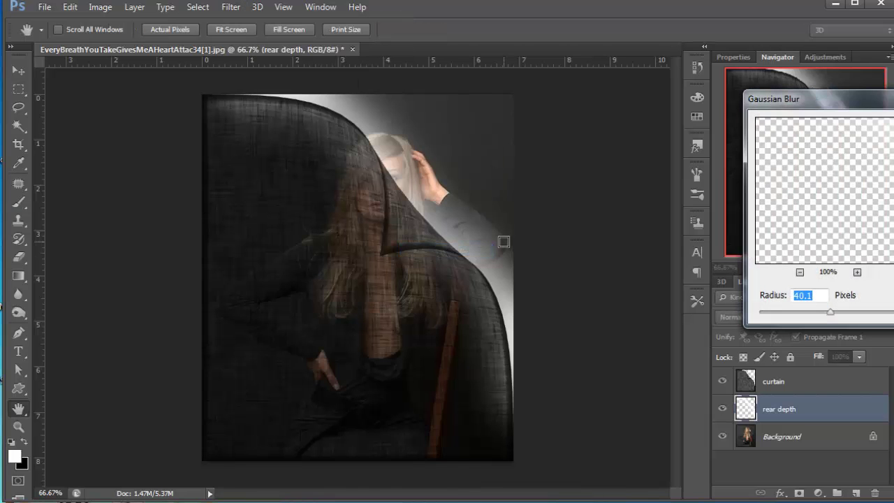
left_click_drag(867, 107, 708, 98)
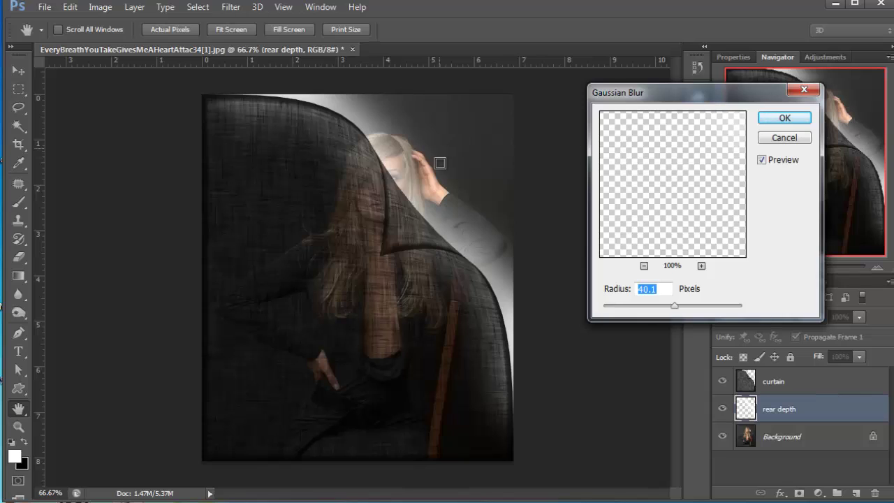
left_click(783, 122)
key("b")
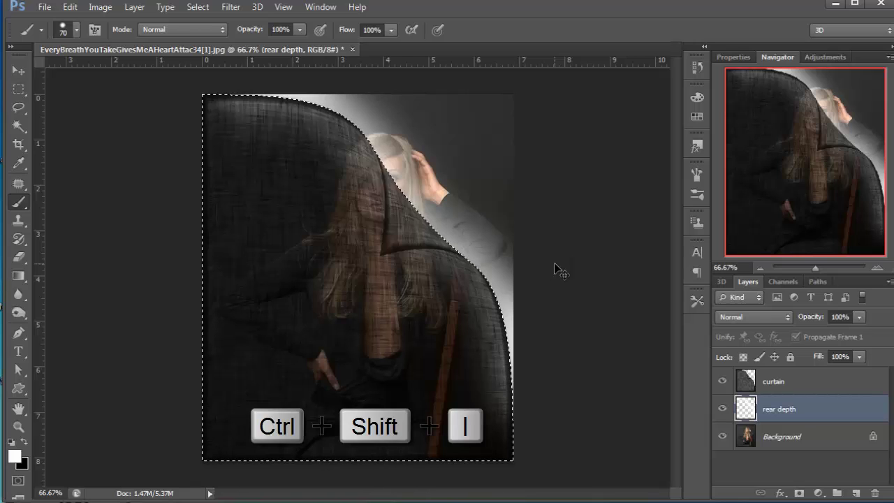
- Invert the curtain-shaped selection, erase the white glow outside the curtain on the rear depth layer with a size 125 eraser, and deselect
key("ctrl+shift+i")
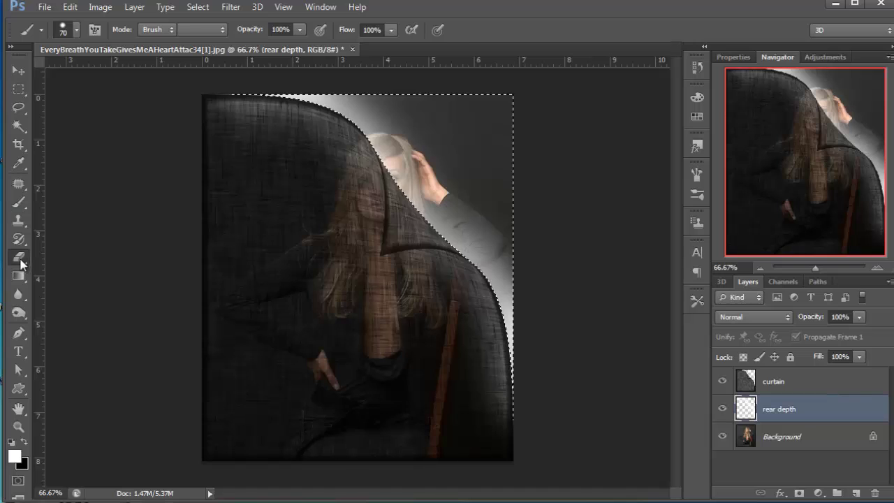
left_click(20, 258)
mouse_move(517, 356)
left_mouse_down()
mouse_move(519, 432)
mouse_move(523, 344)
mouse_move(494, 262)
left_mouse_up()
left_click_drag(403, 162, 387, 192)
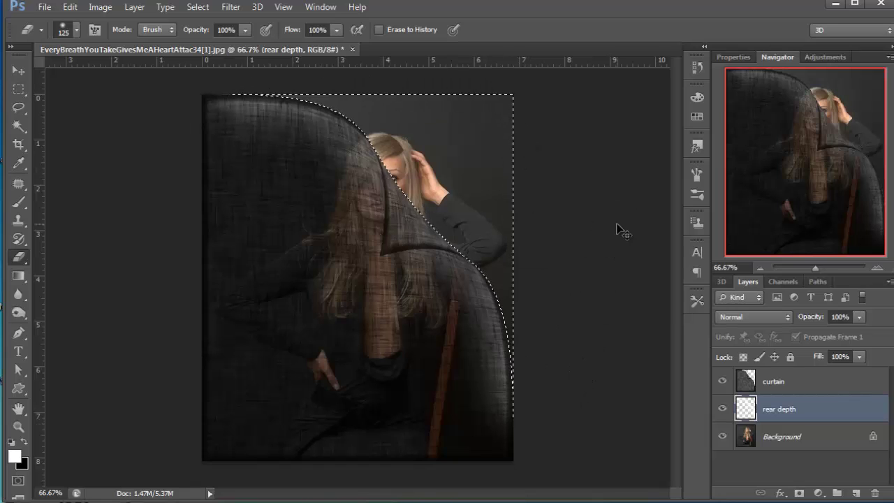
key("ctrl+d")
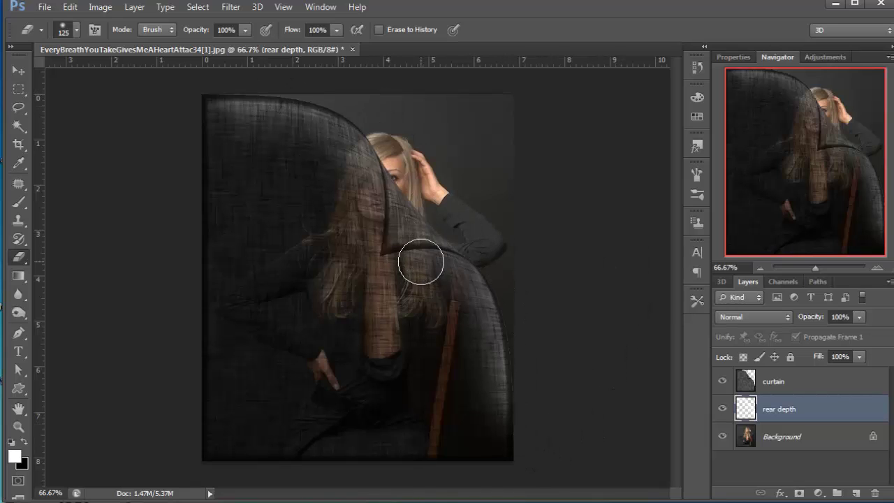
mouse_move(420, 262)
left_mouse_down()
mouse_move(392, 247)
mouse_move(375, 186)
mouse_move(411, 154)
left_mouse_up()
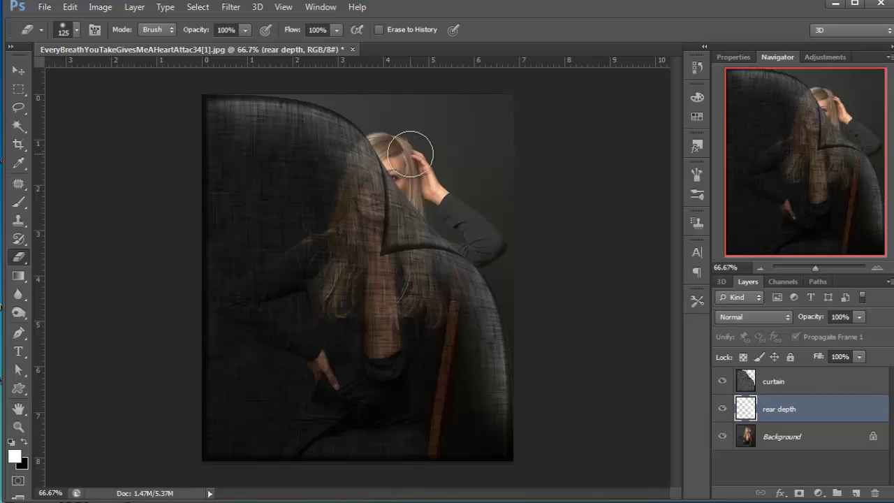
- Add a new empty layer above the curtain layer and name it "forward depth"
left_click(774, 385)
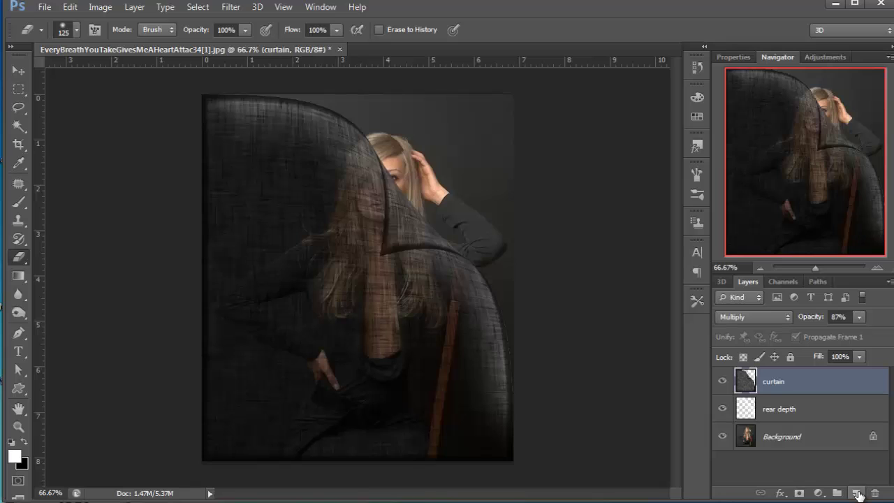
left_click(859, 495)
double_click(774, 380)
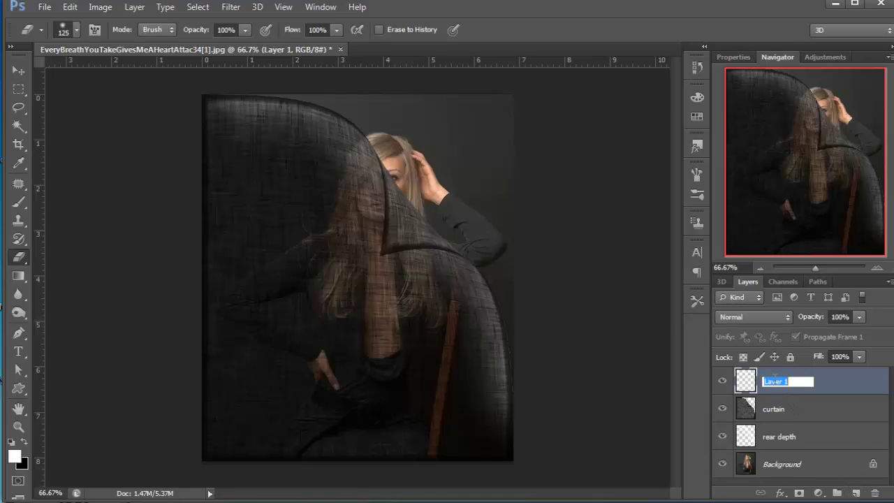
type("forward depth")
key("Return")
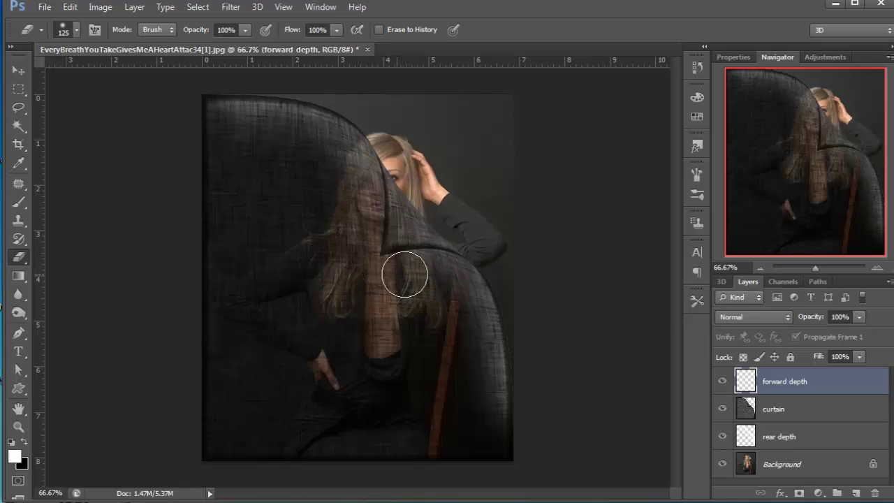
- Paint a white L-shaped stroke along the two edges of the folded-back corner with a size 35 brush
left_click(19, 202)
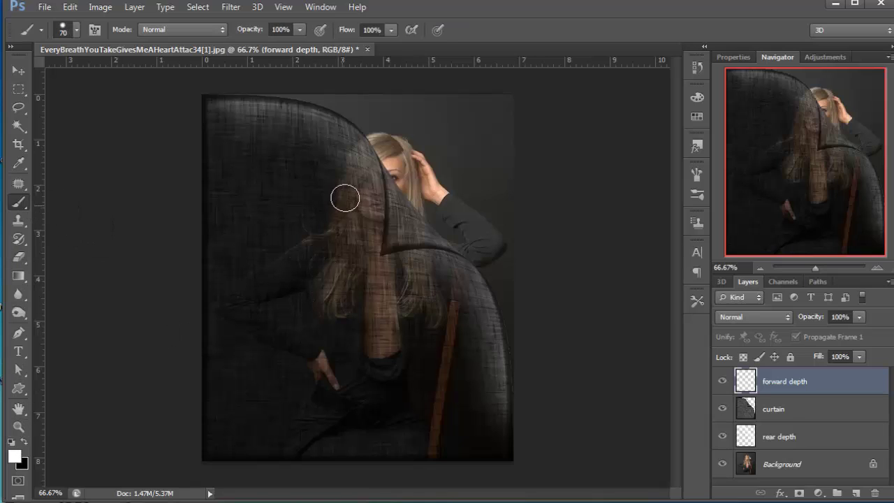
key("bracketleft")
key("bracketleft")
key("bracketleft")
key("bracketleft")
key("bracketleft")
left_click(383, 176)
mouse_move(385, 187)
left_mouse_down()
mouse_move(390, 256)
mouse_move(408, 246)
mouse_move(439, 250)
left_mouse_up()
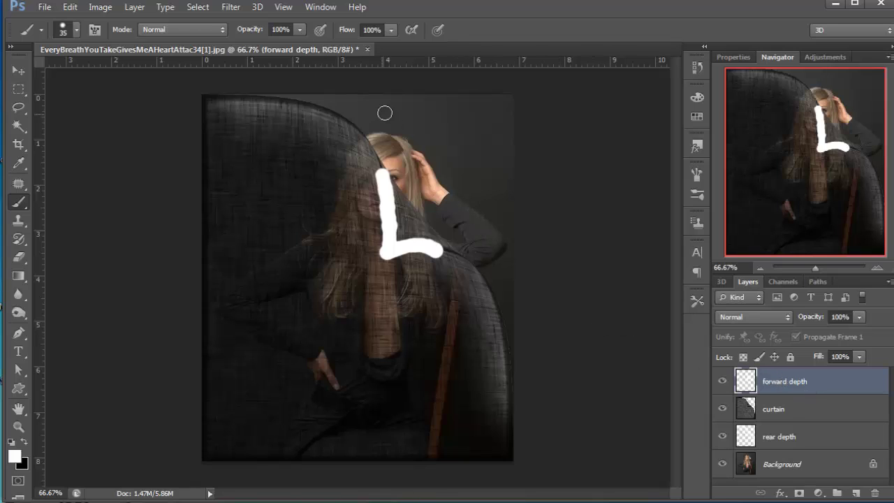
- Set the forward depth layer's blend mode to Overlay and soften its stroke with a Gaussian Blur of less than 40.1 pixels radius
left_click(786, 320)
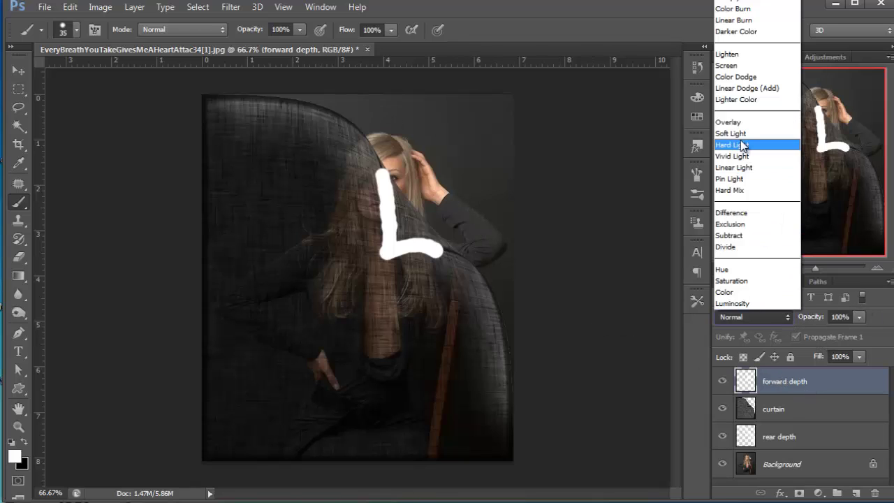
left_click(741, 122)
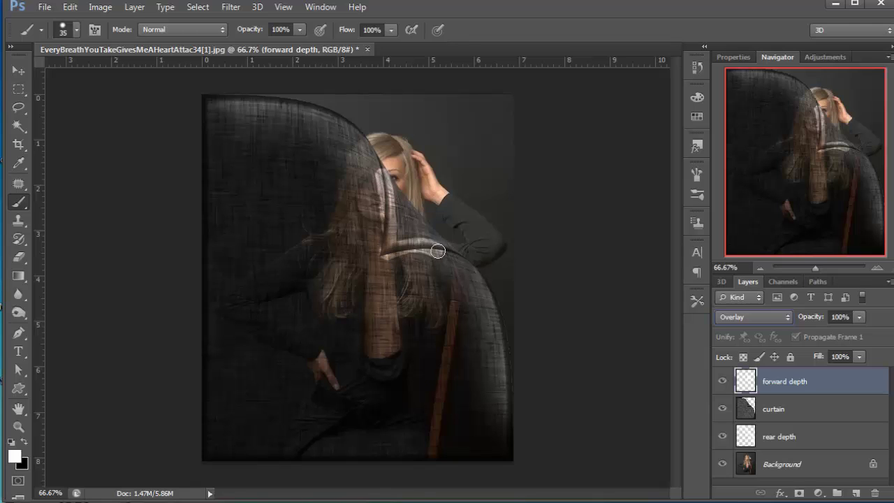
left_click(227, 8)
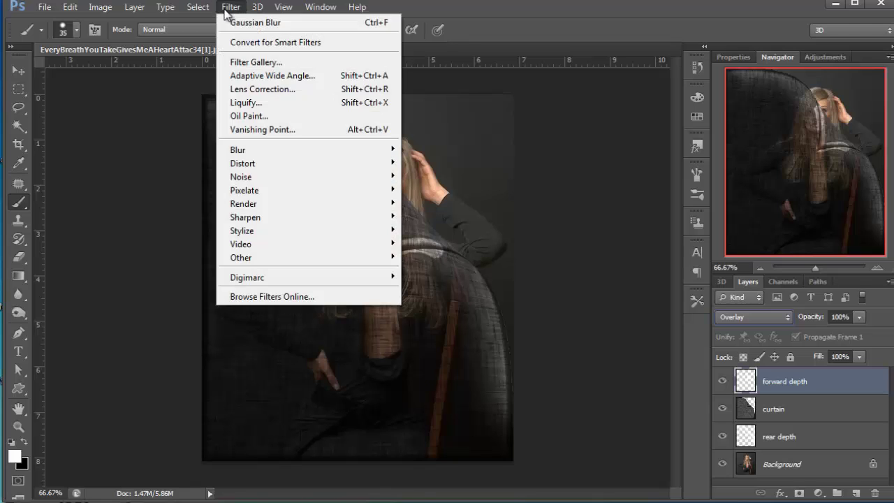
mouse_move(325, 151)
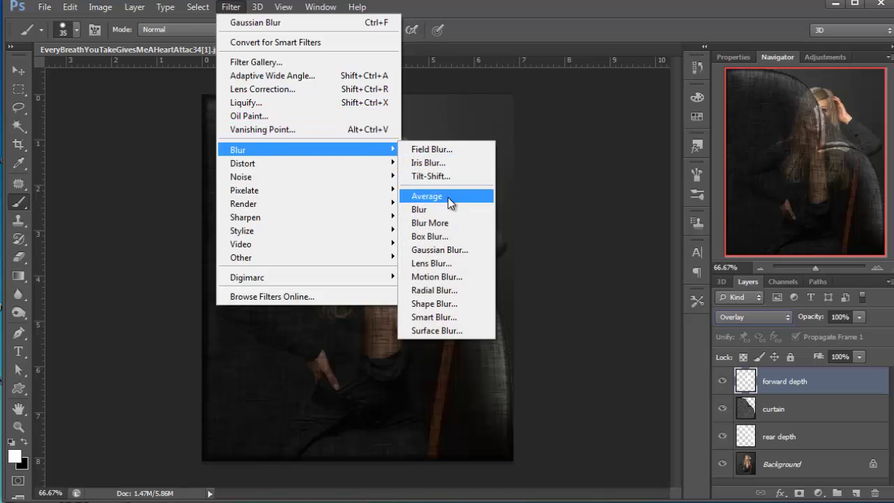
left_click(440, 250)
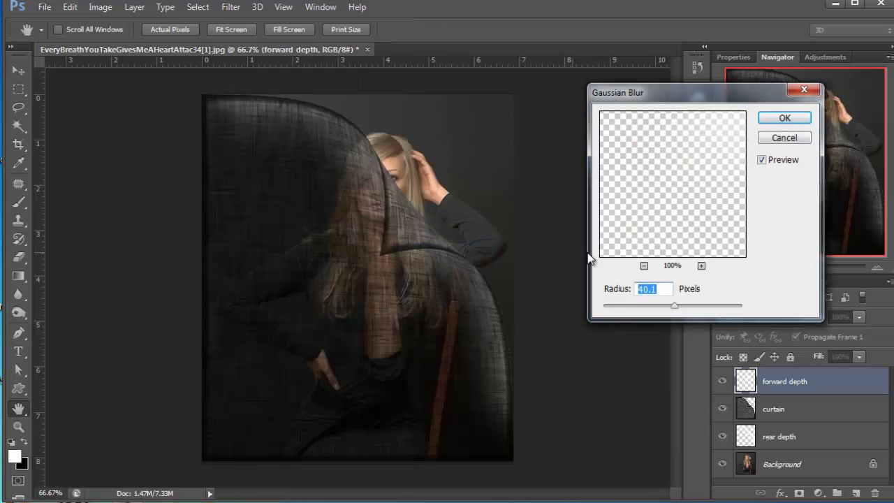
left_click_drag(675, 306, 661, 306)
left_click(782, 119)
key("b")
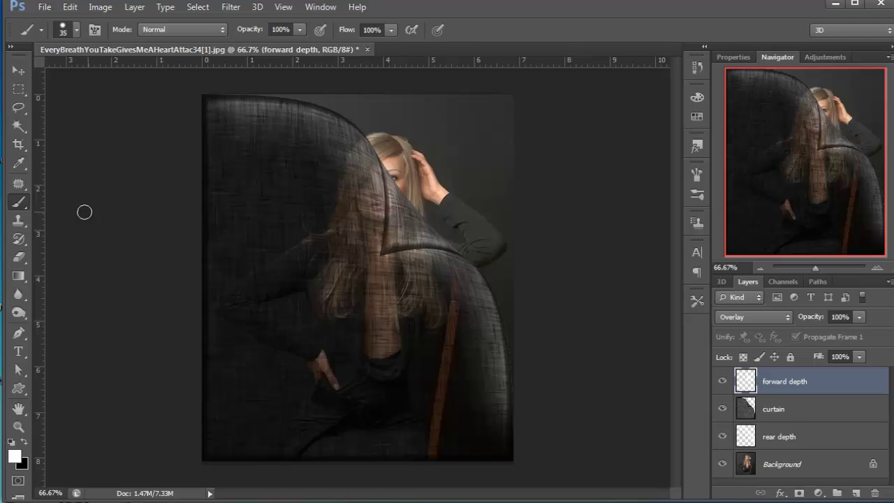
- Erase the forward depth glow from the surface of the folded-back flap with a size 45 eraser
left_click(19, 256)
key("bracketleft")
key("bracketleft")
key("bracketleft")
key("bracketleft")
key("bracketleft")
key("bracketleft")
key("bracketleft")
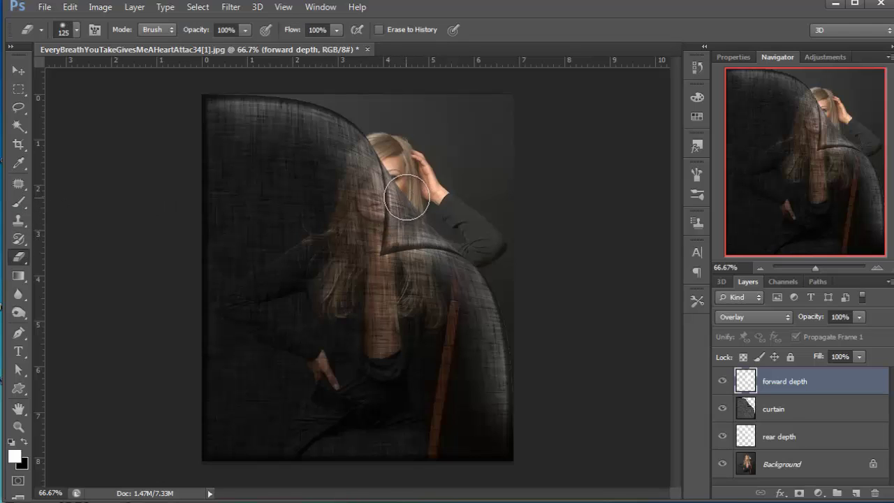
mouse_move(395, 181)
left_mouse_down()
mouse_move(396, 237)
mouse_move(440, 238)
left_mouse_up()
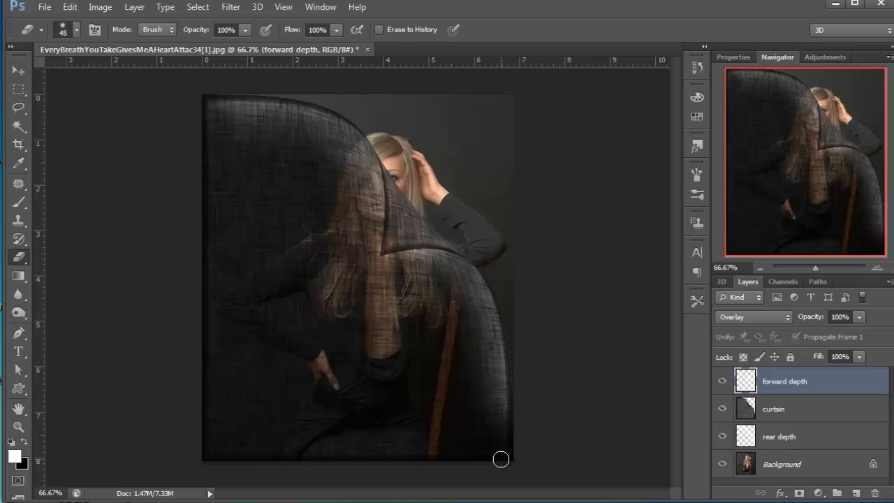